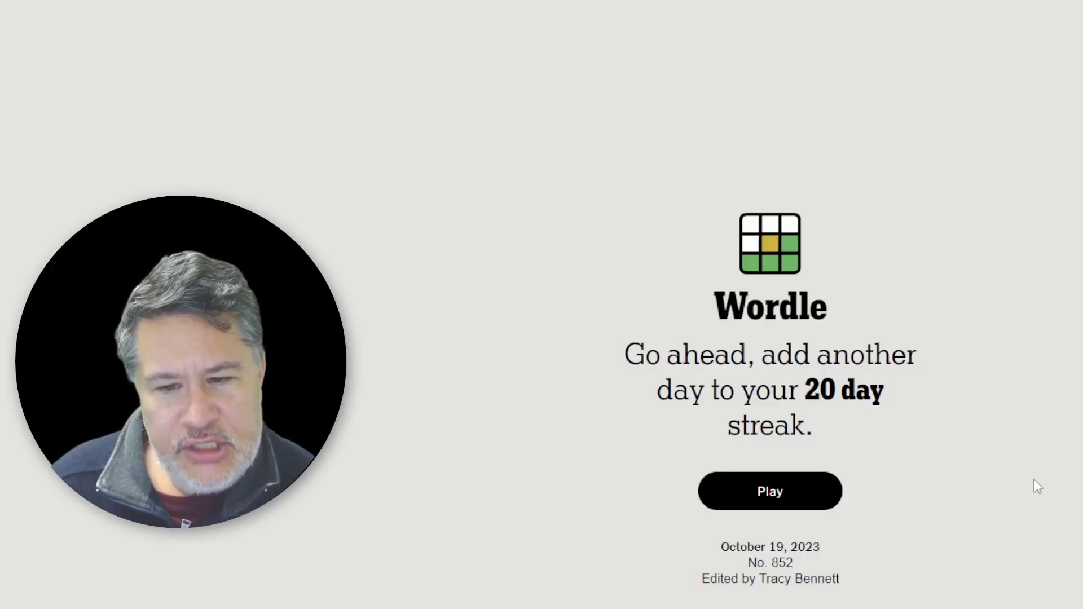
Step: Start Wordle puzzle No. 852 from the welcome screen
{"action": "left_click", "coordinate": [821, 494]}
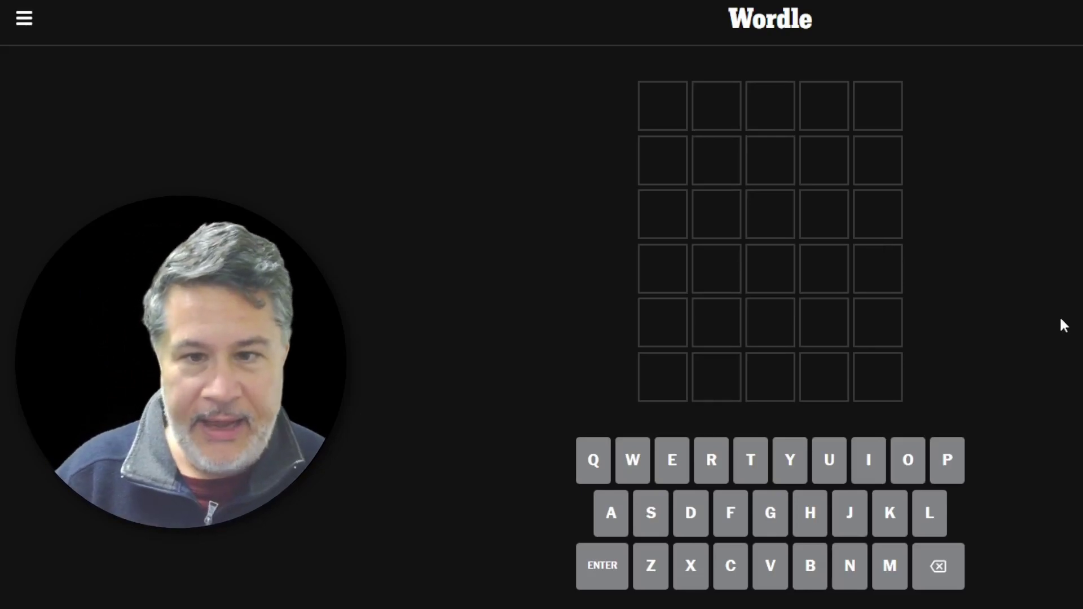
{"action": "type", "text": "XYLYL"}
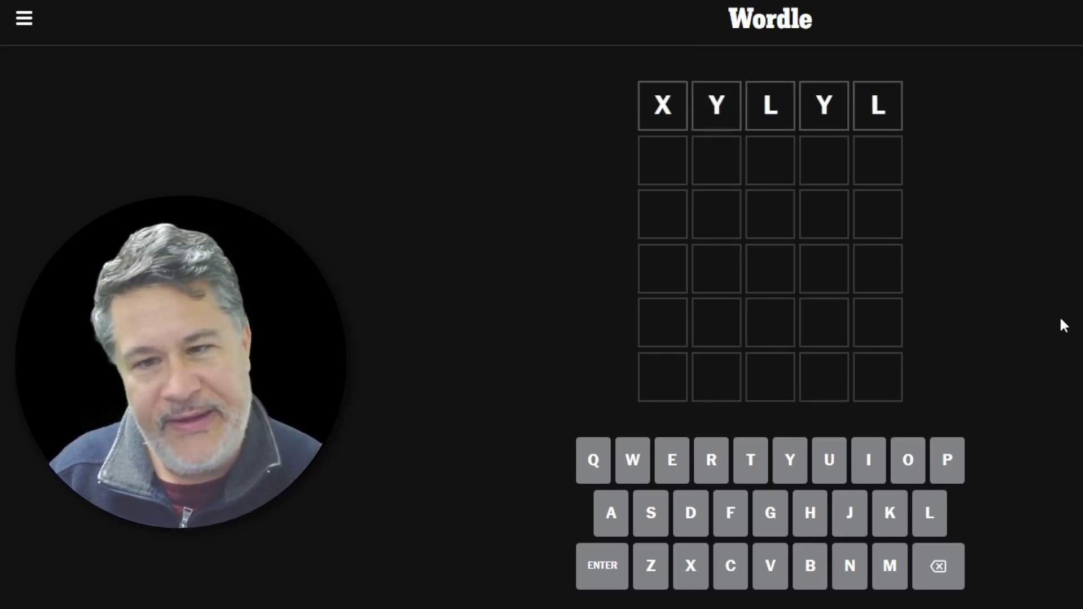
Step: Submit XYLYL, then CRWTH after correcting a typo in row two
{"action": "key", "text": "Return"}
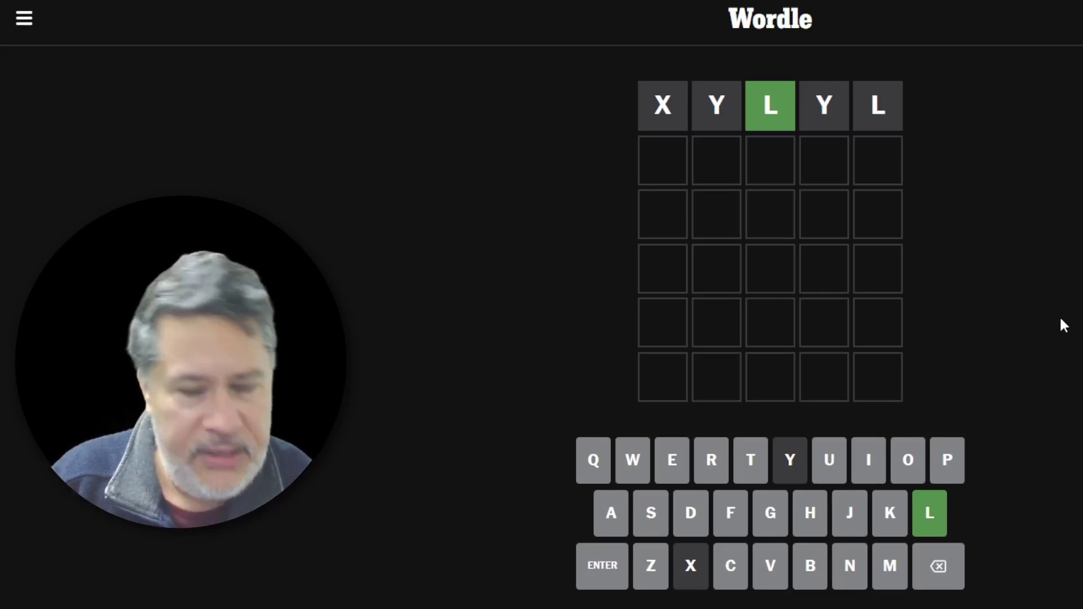
{"action": "type", "text": "wr"}
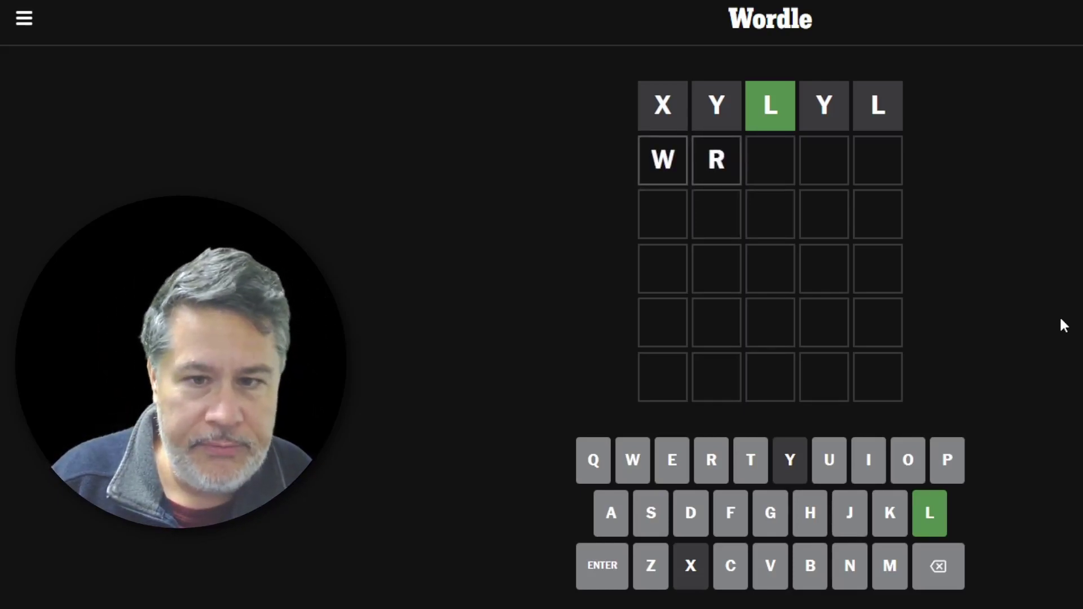
{"action": "key", "text": "BackSpace"}
{"action": "key", "text": "BackSpace"}
{"action": "type", "text": "crwth"}
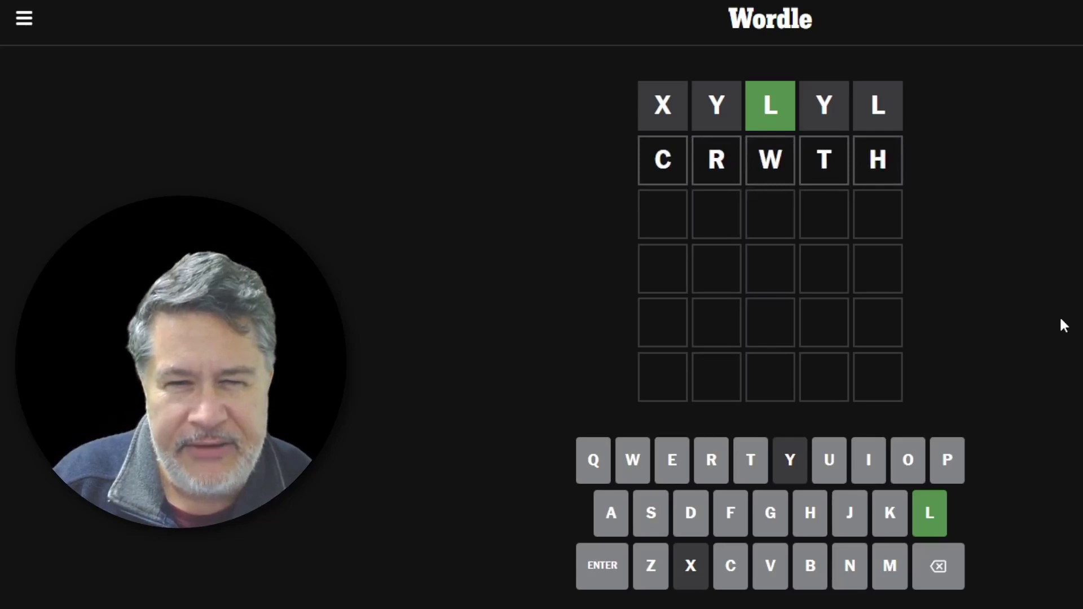
{"action": "key", "text": "Return"}
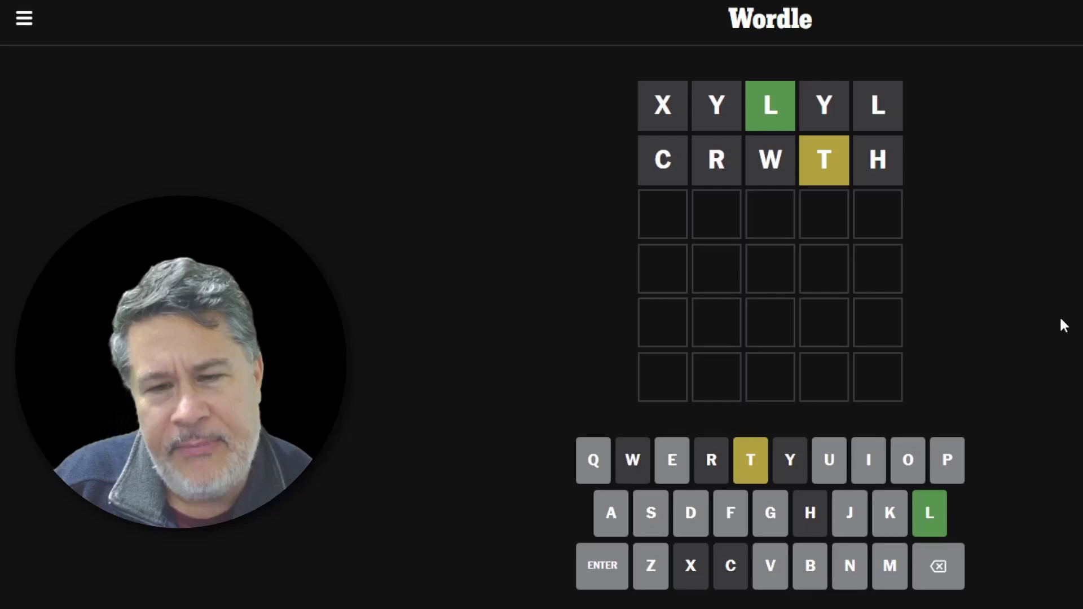
{"action": "type", "text": "hl"}
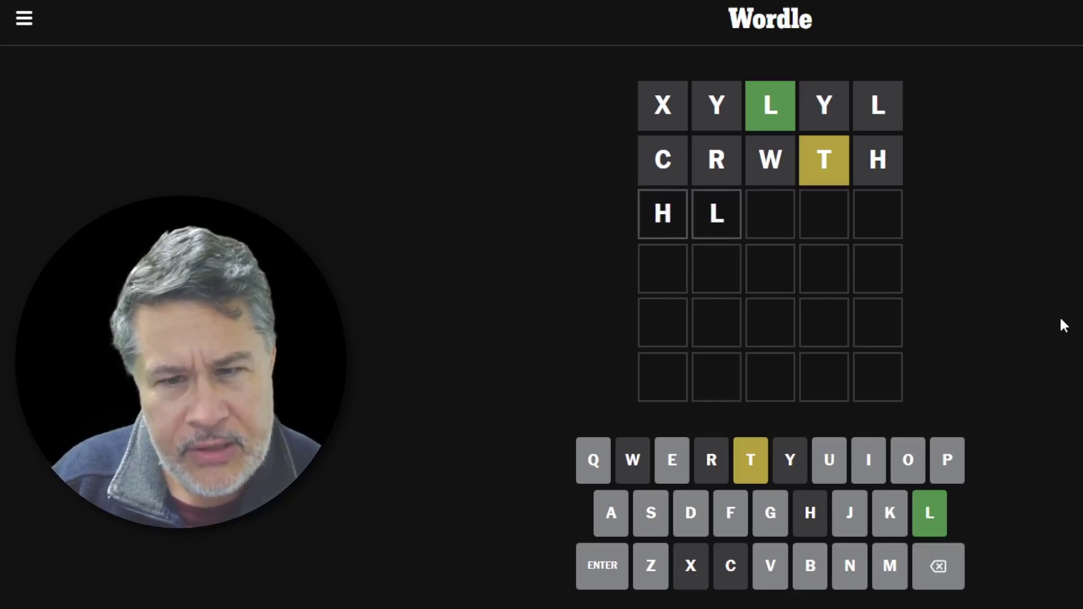
Step: Correct the stray letters in row three and submit GLYPH
{"action": "key", "text": "BackSpace"}
{"action": "key", "text": "BackSpace"}
{"action": "type", "text": "g"}
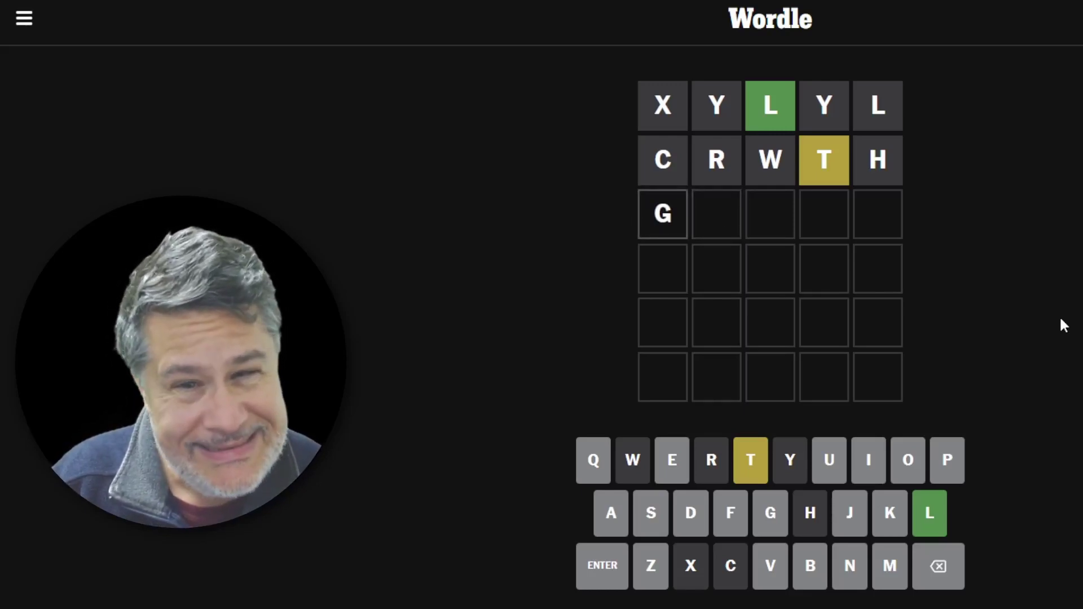
{"action": "type", "text": "lpyg"}
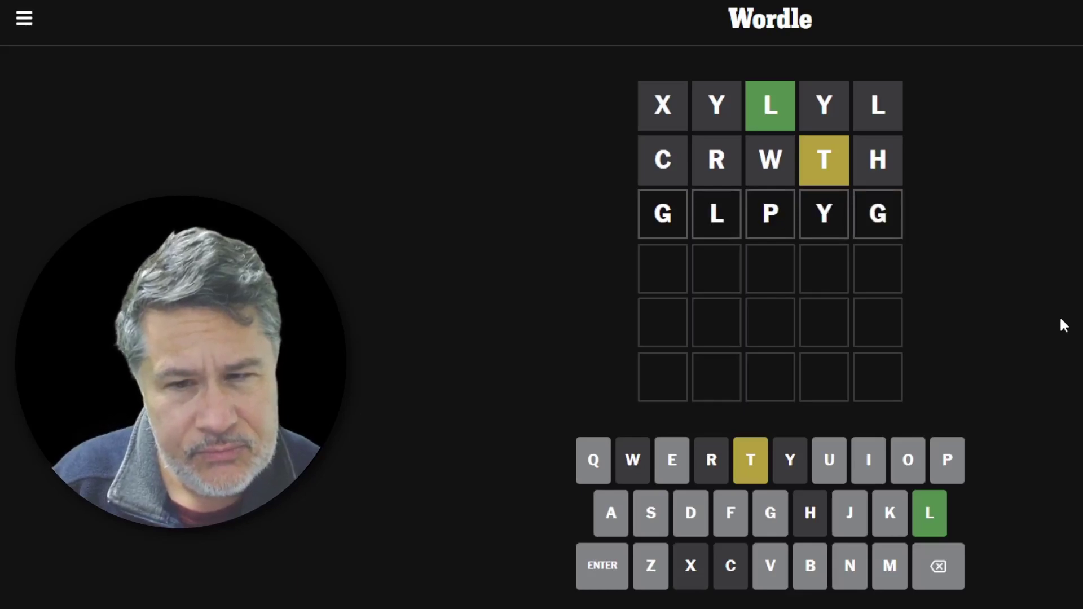
{"action": "key", "text": "BackSpace"}
{"action": "key", "text": "BackSpace"}
{"action": "key", "text": "BackSpace"}
{"action": "type", "text": "ypg"}
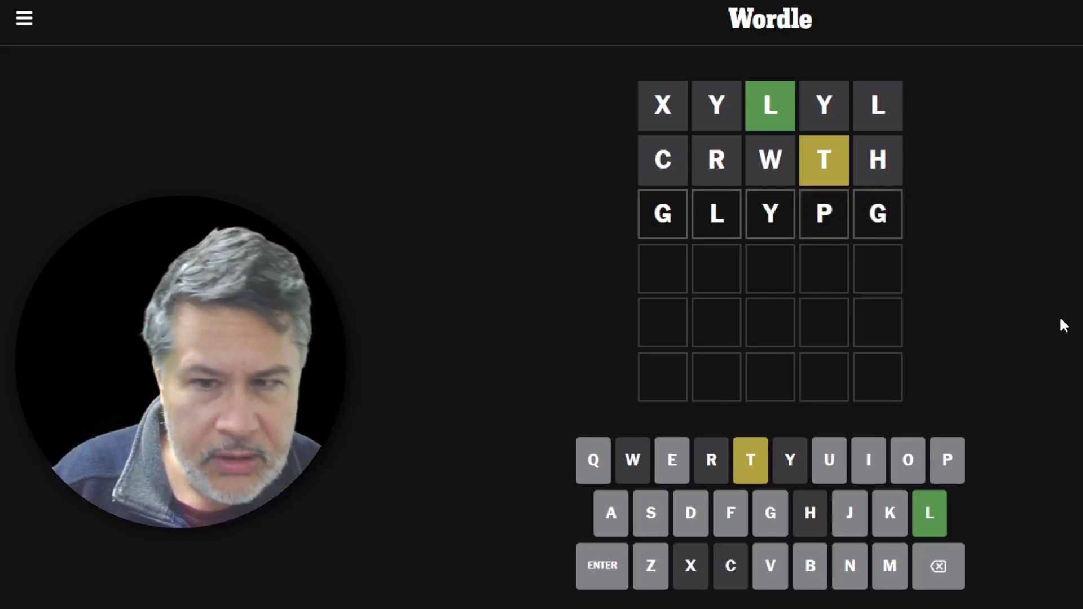
{"action": "key", "text": "BackSpace"}
{"action": "key", "text": "BackSpace"}
{"action": "type", "text": "h"}
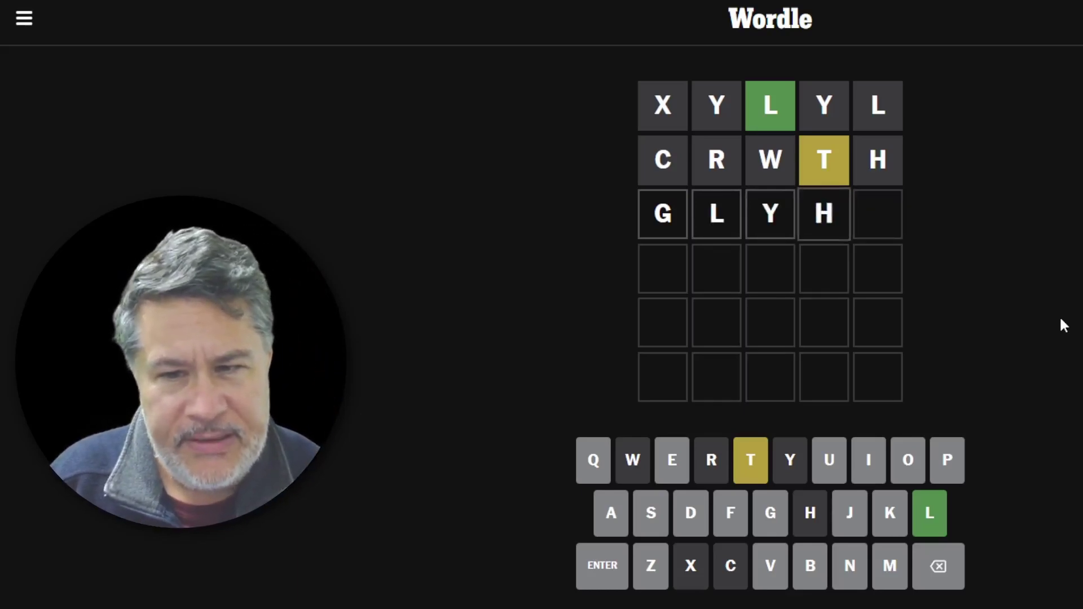
{"action": "key", "text": "BackSpace"}
{"action": "type", "text": "p"}
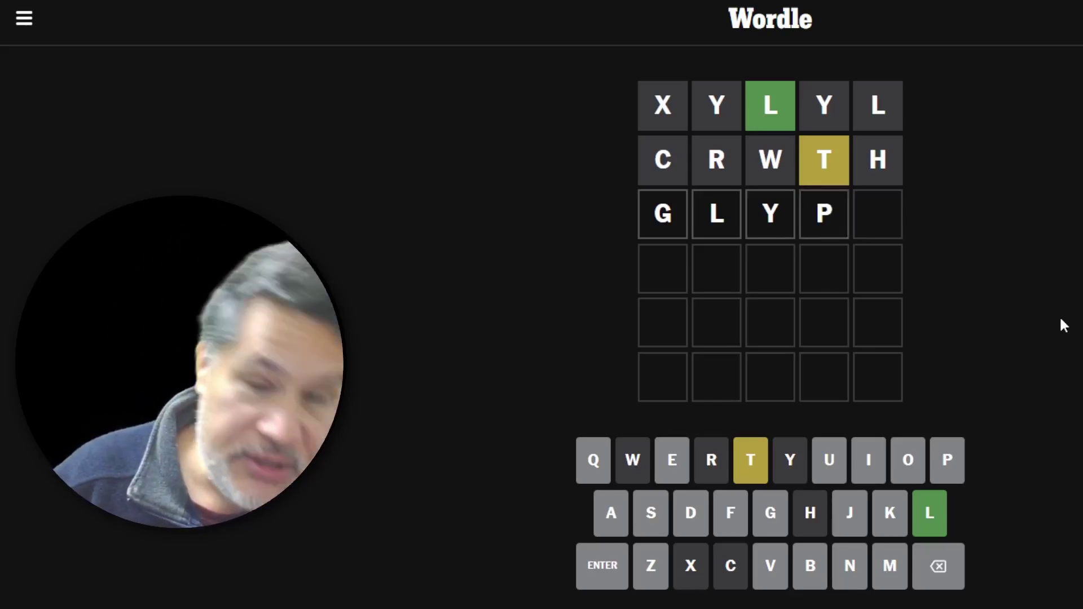
{"action": "type", "text": "h"}
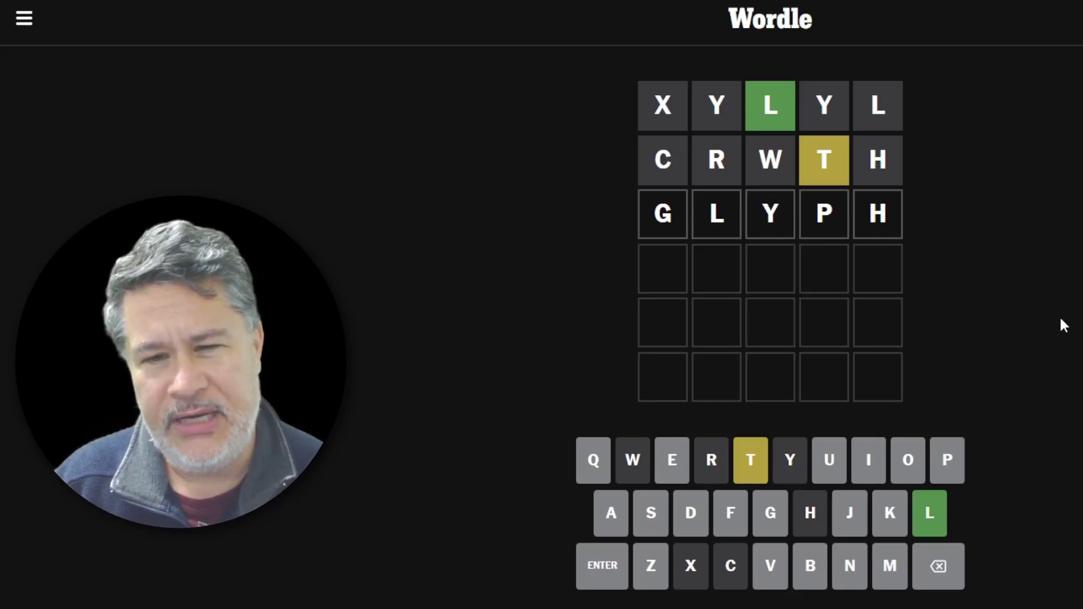
{"action": "key", "text": "Return"}
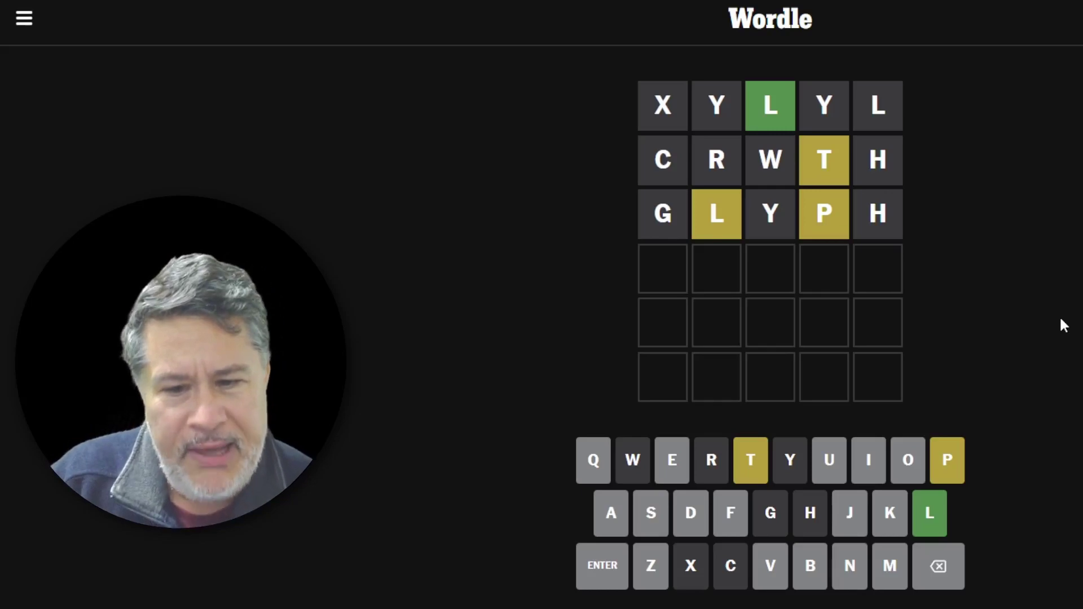
{"action": "type", "text": "PILOT"}
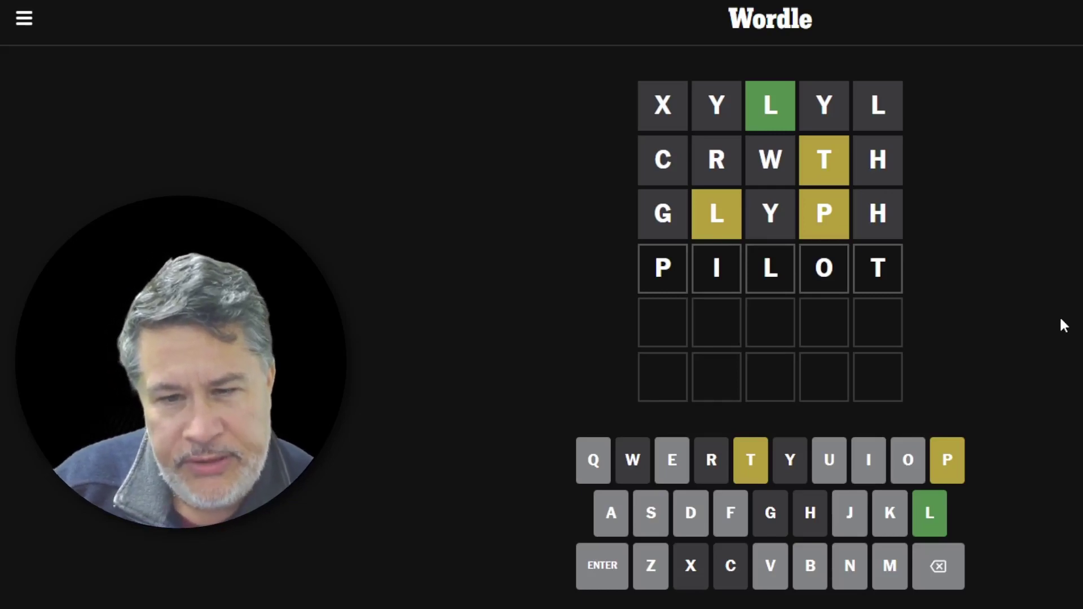
Step: Erase the trial letters PILOT, PXLXT and TXLXP from row four
{"action": "key", "text": "BackSpace"}
{"action": "key", "text": "BackSpace"}
{"action": "key", "text": "BackSpace"}
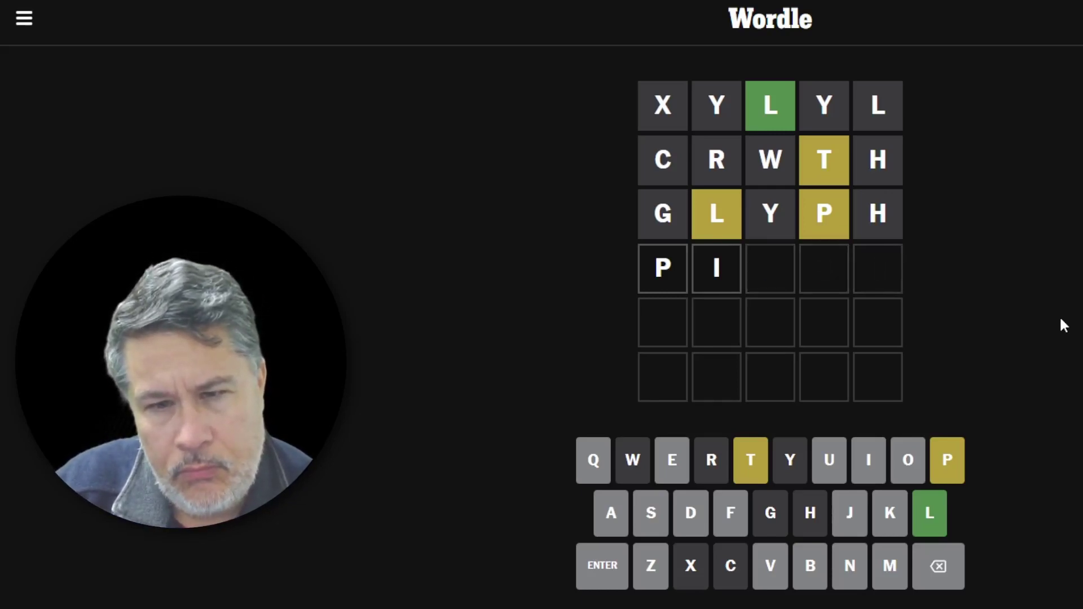
{"action": "key", "text": "BackSpace"}
{"action": "key", "text": "BackSpace"}
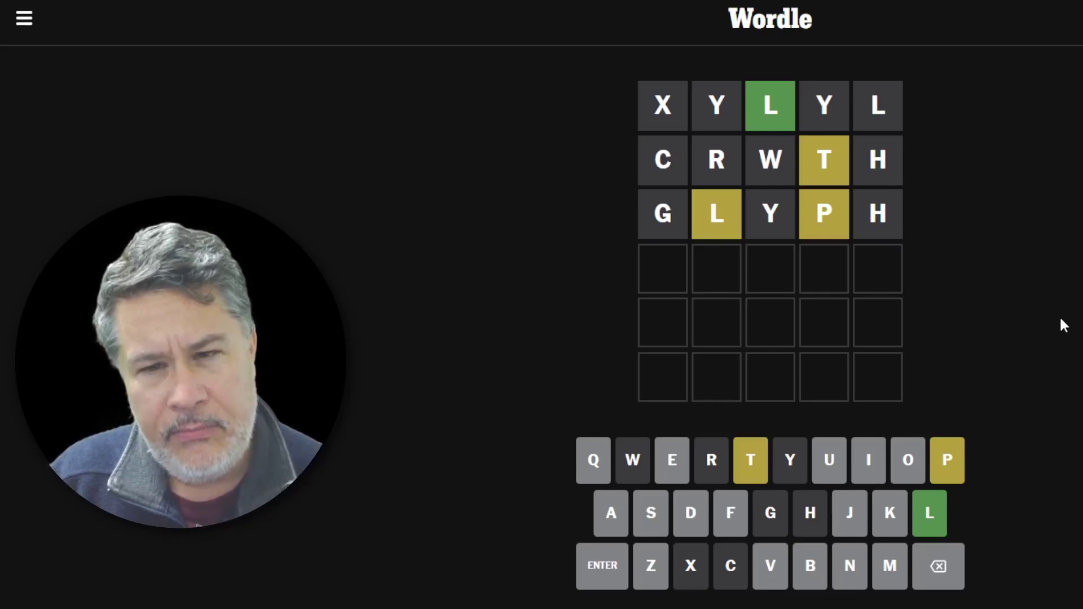
{"action": "type", "text": "p"}
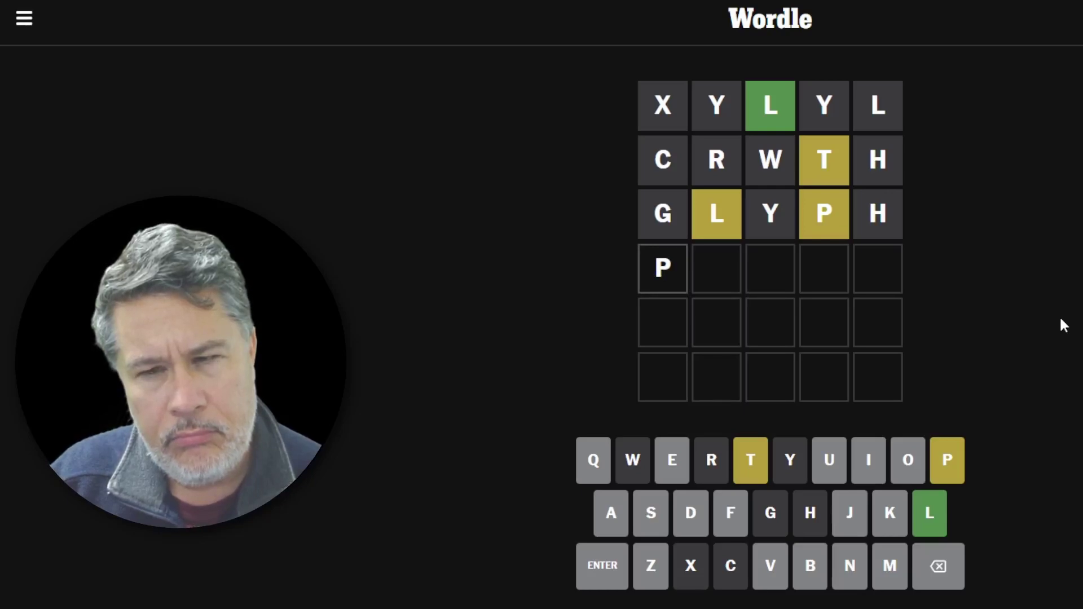
{"action": "type", "text": "xl"}
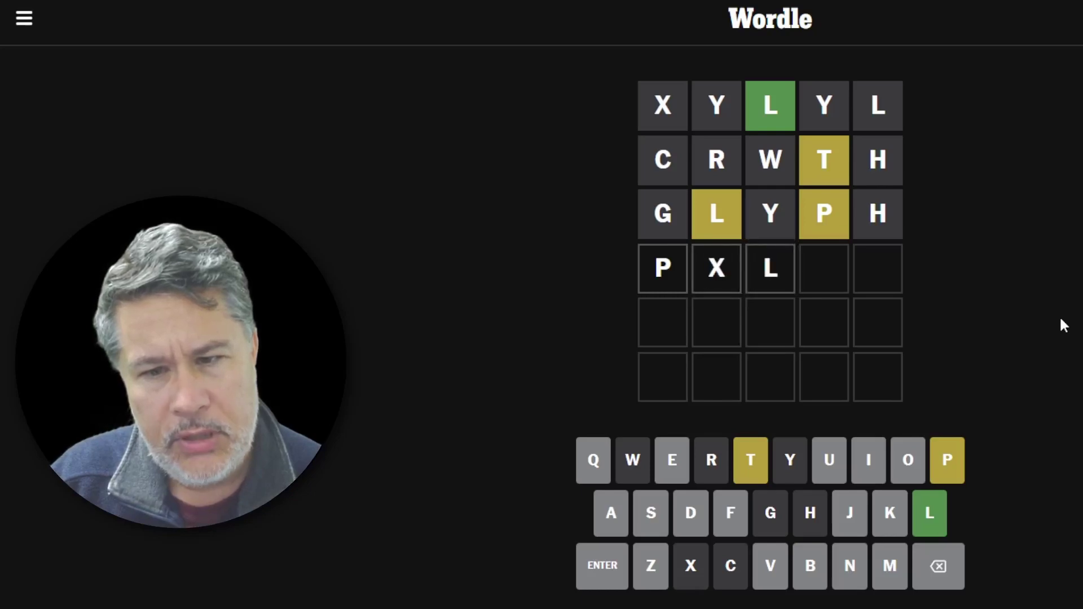
{"action": "type", "text": "xt"}
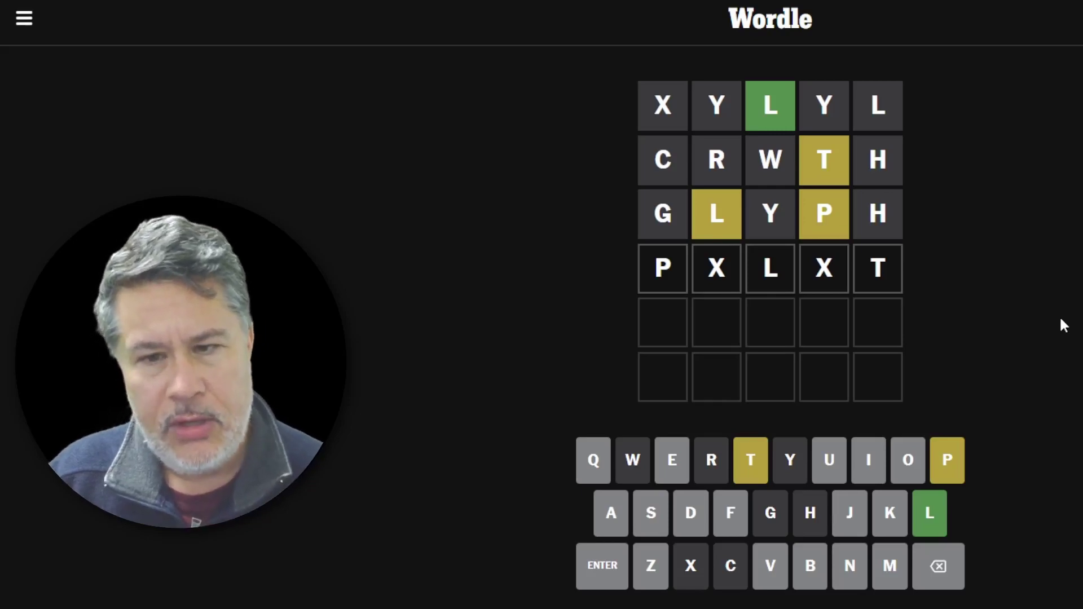
{"action": "key", "text": "BackSpace"}
{"action": "key", "text": "BackSpace"}
{"action": "key", "text": "BackSpace"}
{"action": "key", "text": "BackSpace"}
{"action": "key", "text": "BackSpace"}
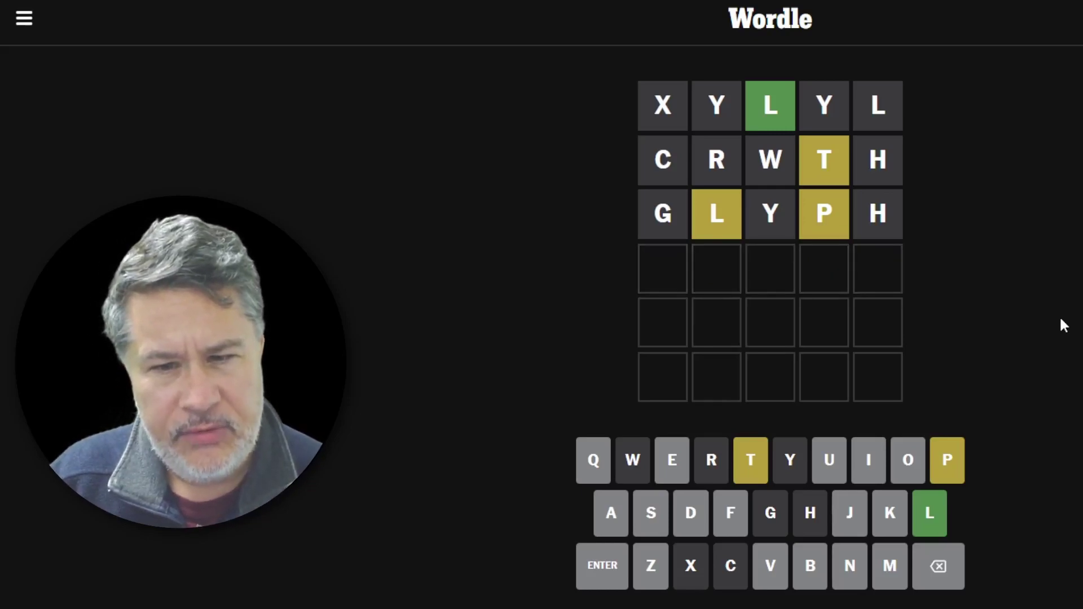
{"action": "type", "text": "txlxp"}
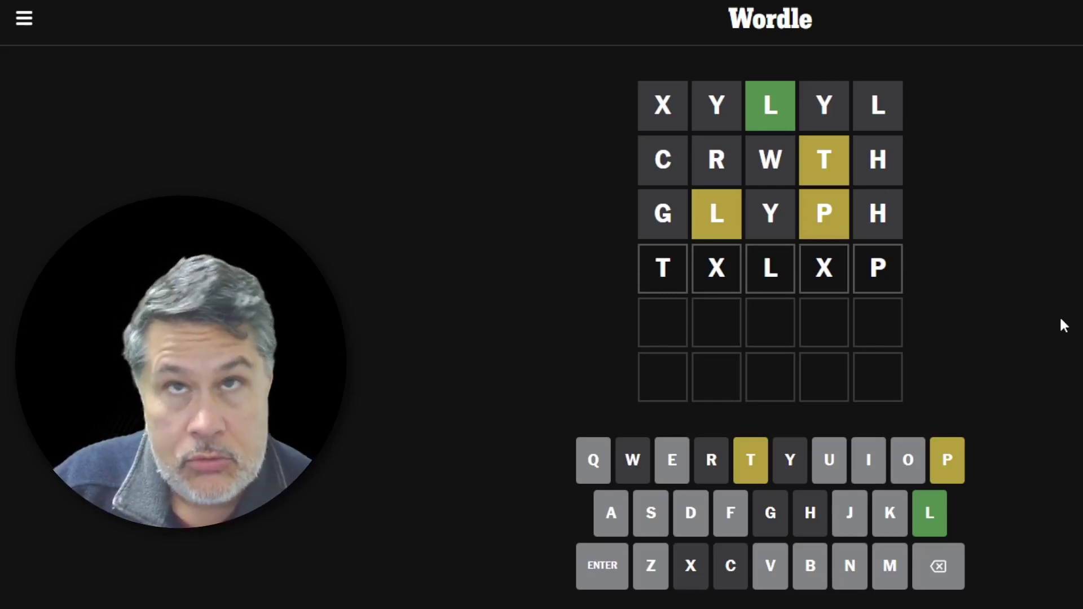
{"action": "key", "text": "BackSpace"}
{"action": "key", "text": "BackSpace"}
{"action": "key", "text": "BackSpace"}
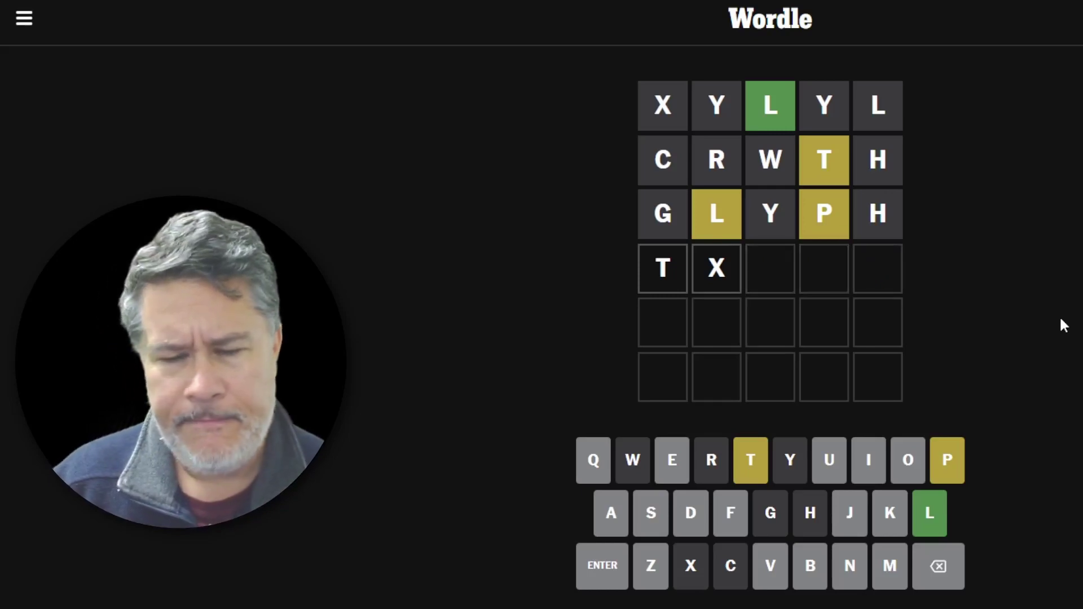
{"action": "key", "text": "BackSpace"}
{"action": "key", "text": "BackSpace"}
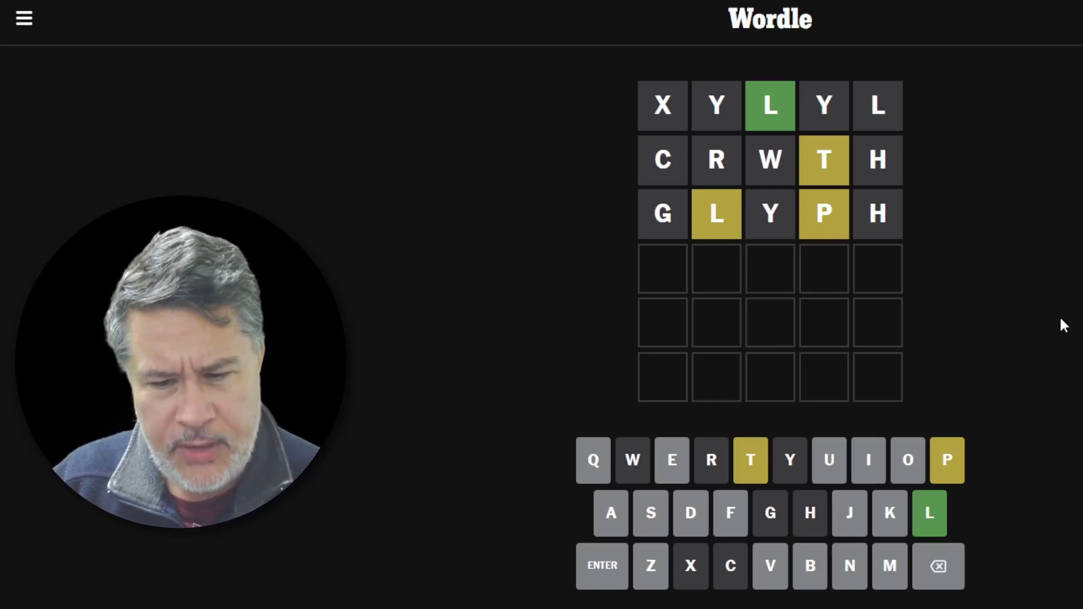
{"action": "type", "text": "s"}
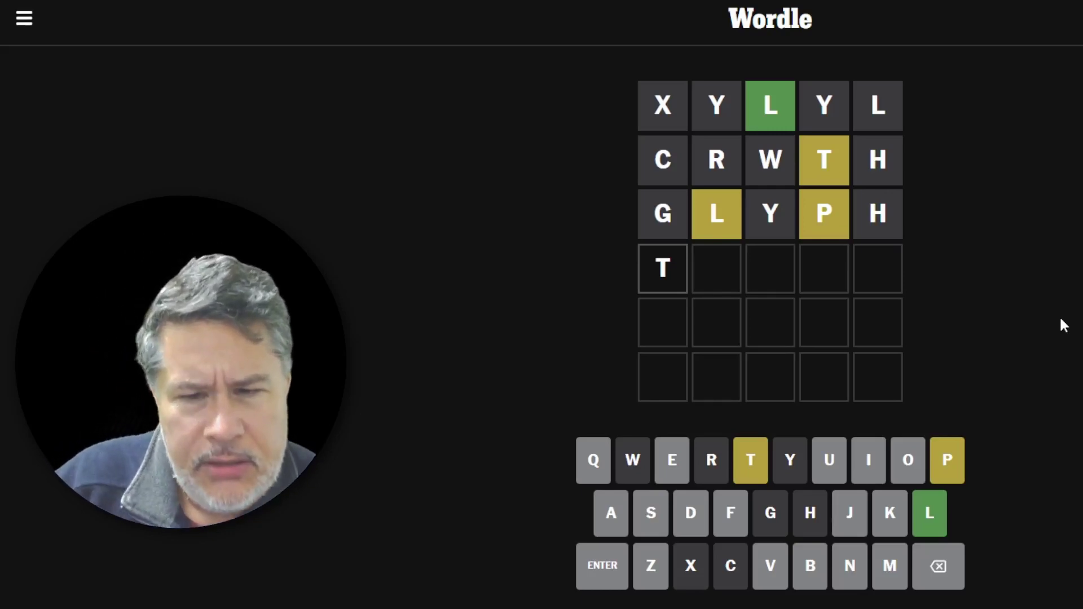
{"action": "type", "text": "r"}
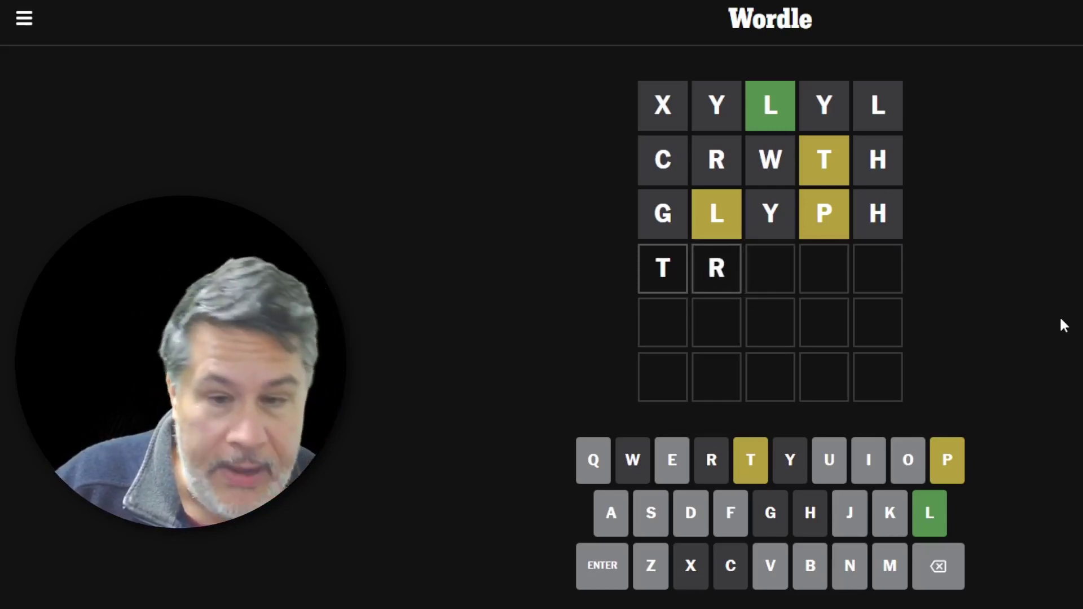
{"action": "type", "text": "tst"}
Step: Fix the mistyped letters after TR and submit TRYST
{"action": "key", "text": "BackSpace"}
{"action": "key", "text": "BackSpace"}
{"action": "key", "text": "BackSpace"}
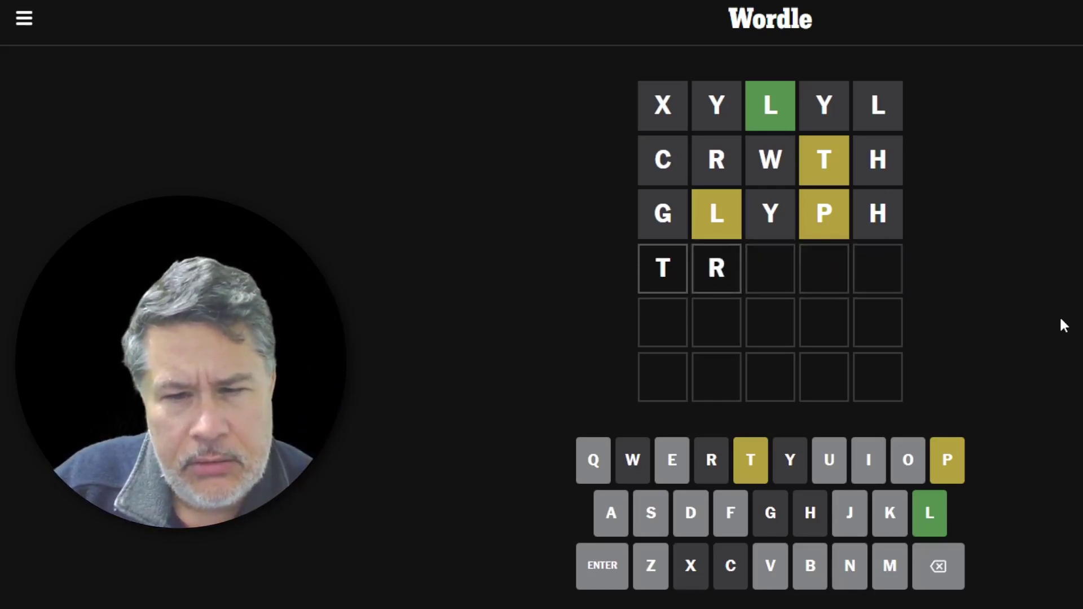
{"action": "type", "text": "yst"}
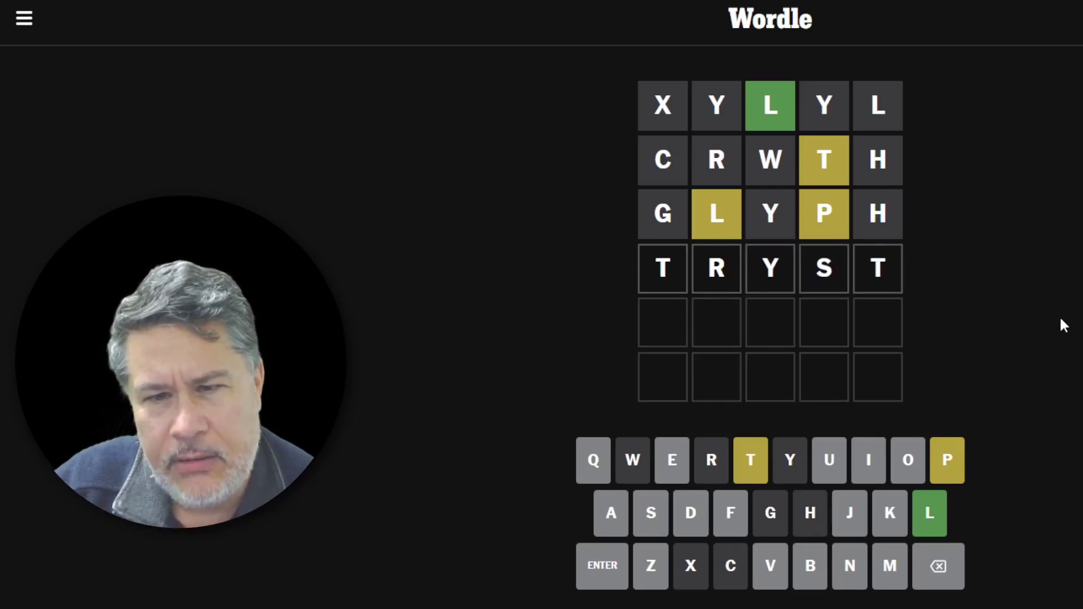
{"action": "key", "text": "Return"}
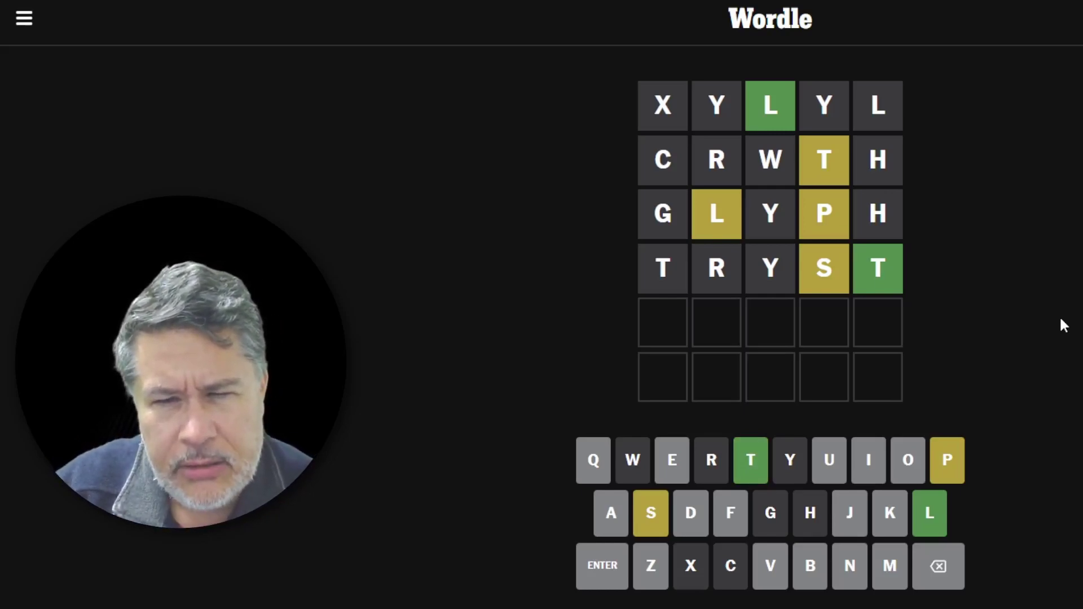
{"action": "type", "text": "x"}
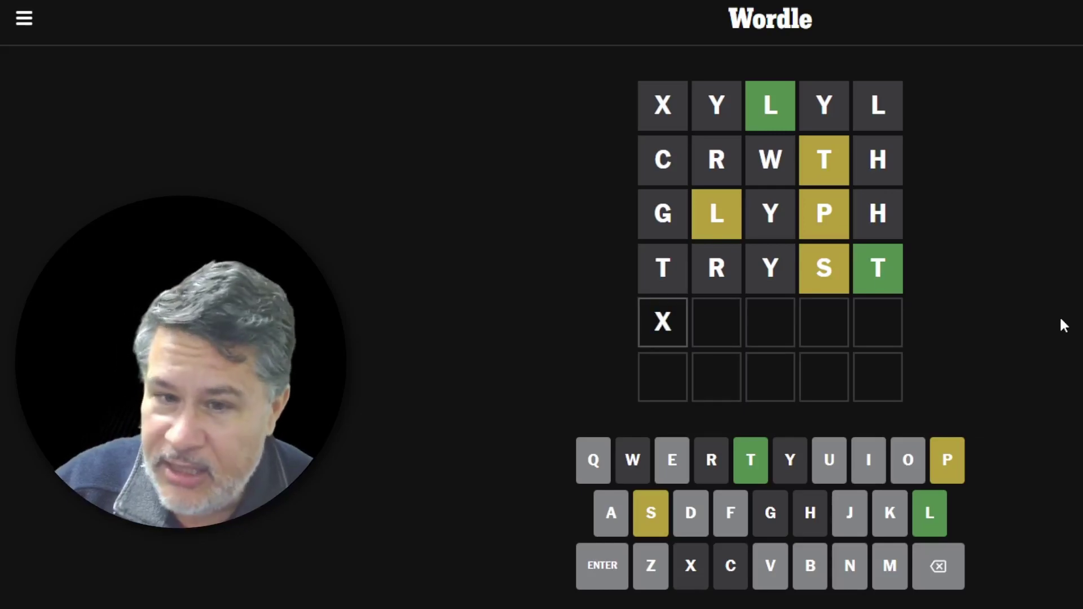
Step: Remove the stray X from row five and submit SPLIT
{"action": "key", "text": "BackSpace"}
{"action": "type", "text": "s"}
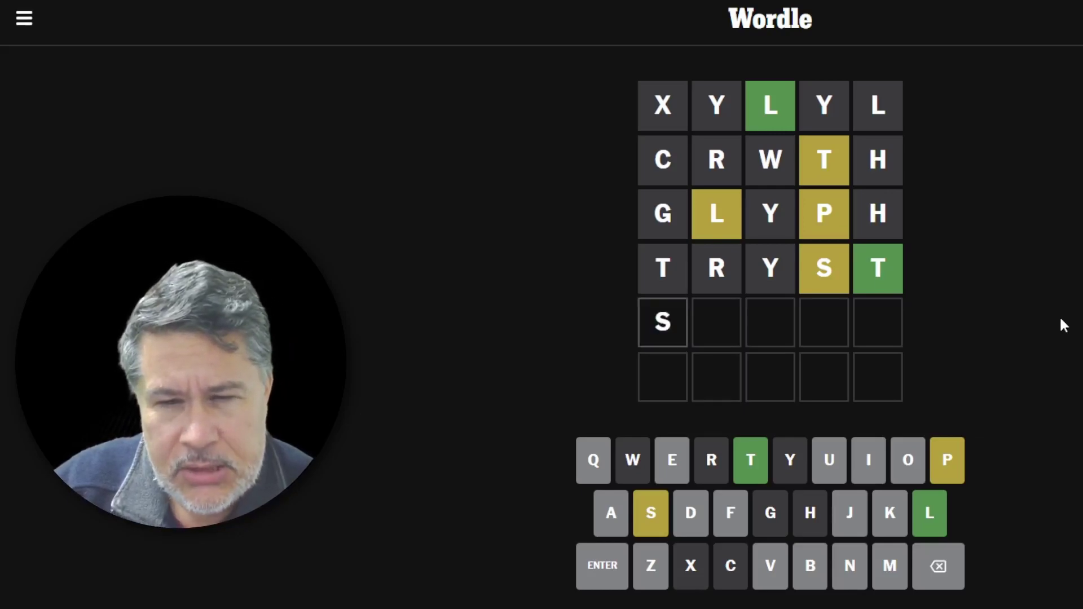
{"action": "type", "text": "p"}
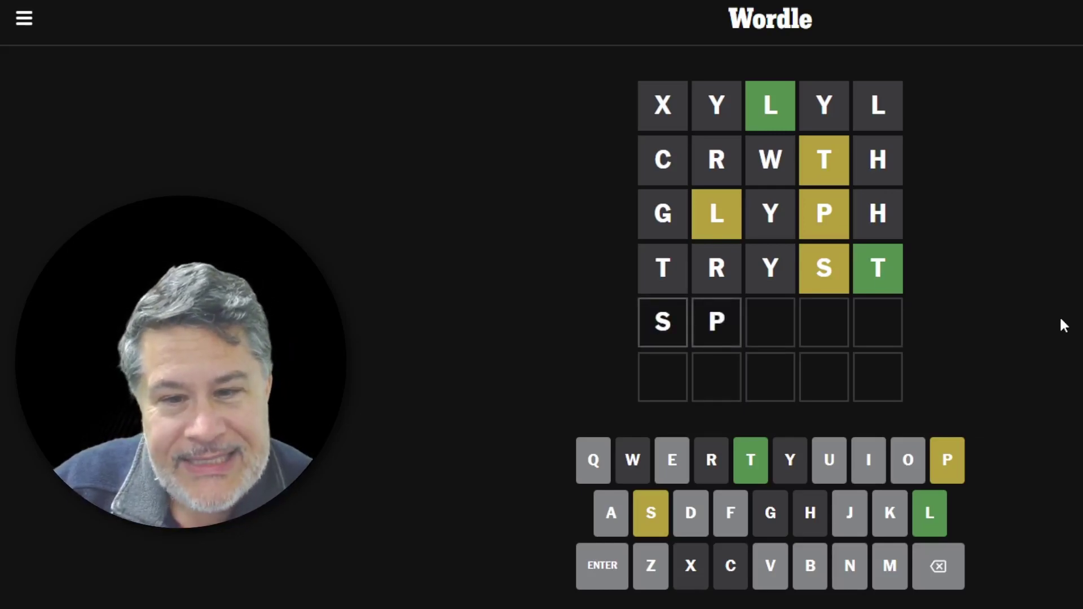
{"action": "type", "text": "lit"}
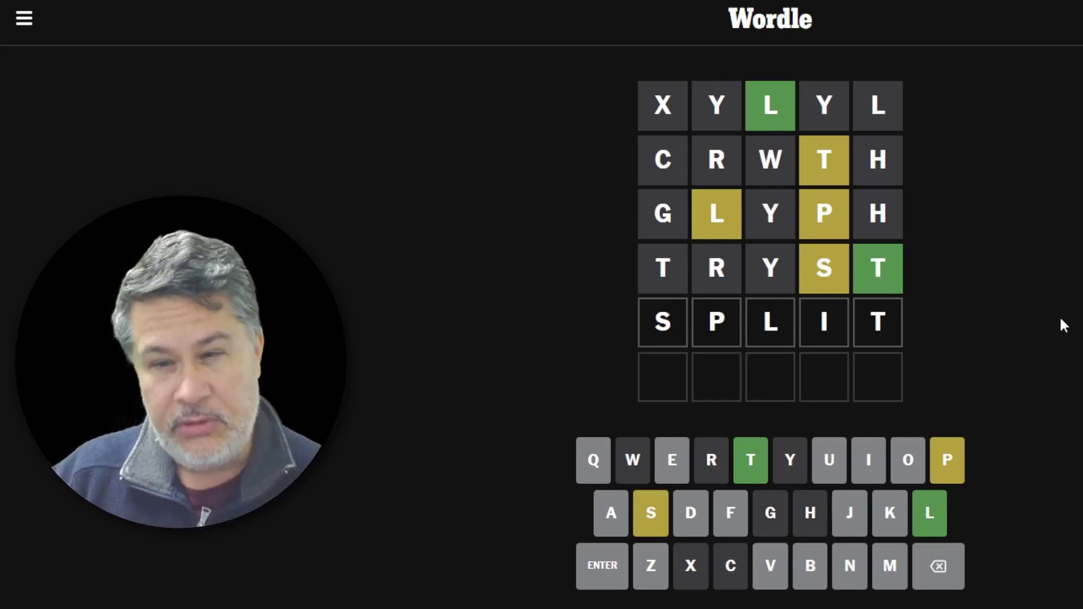
{"action": "key", "text": "Return"}
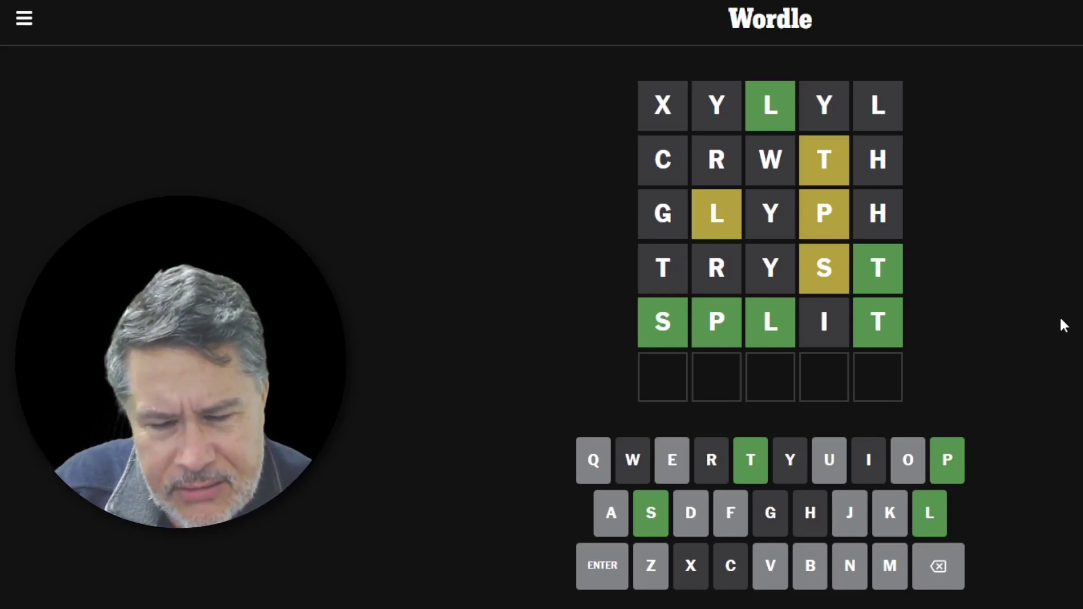
{"action": "type", "text": "s"}
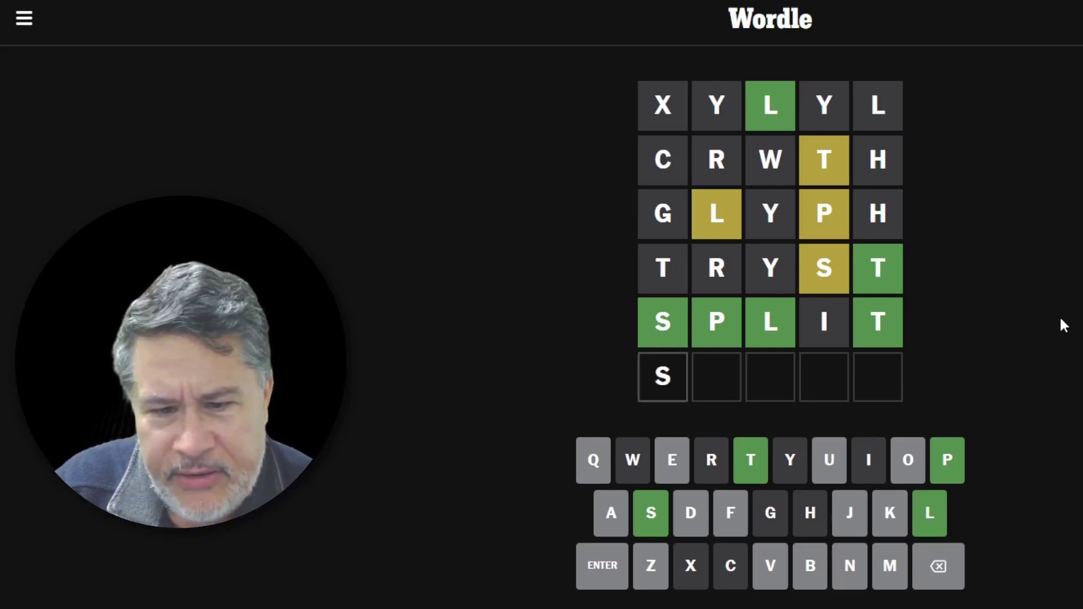
{"action": "type", "text": "pla"}
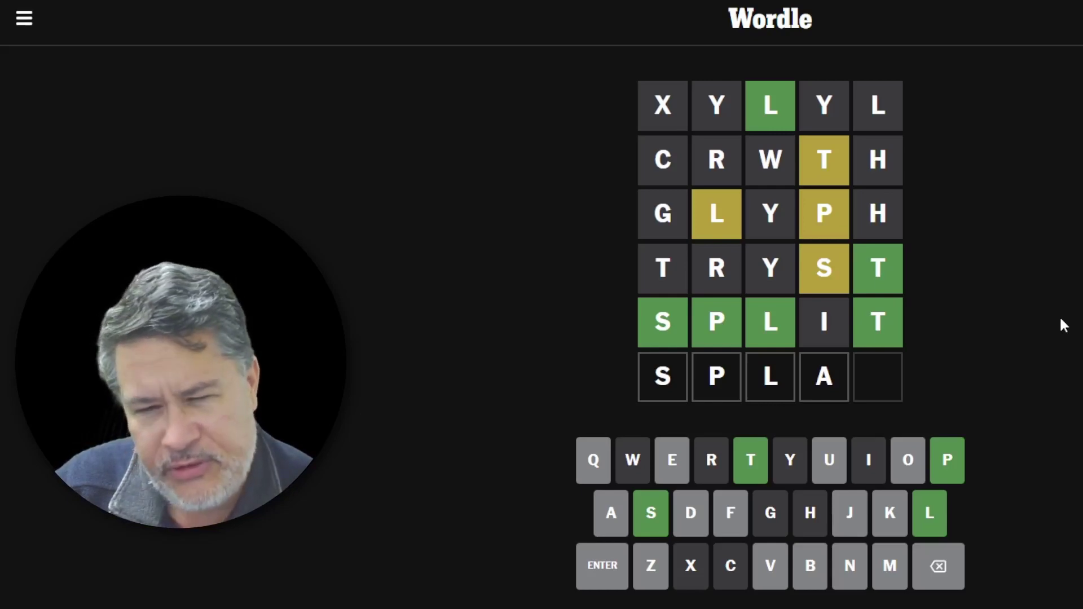
{"action": "type", "text": "t"}
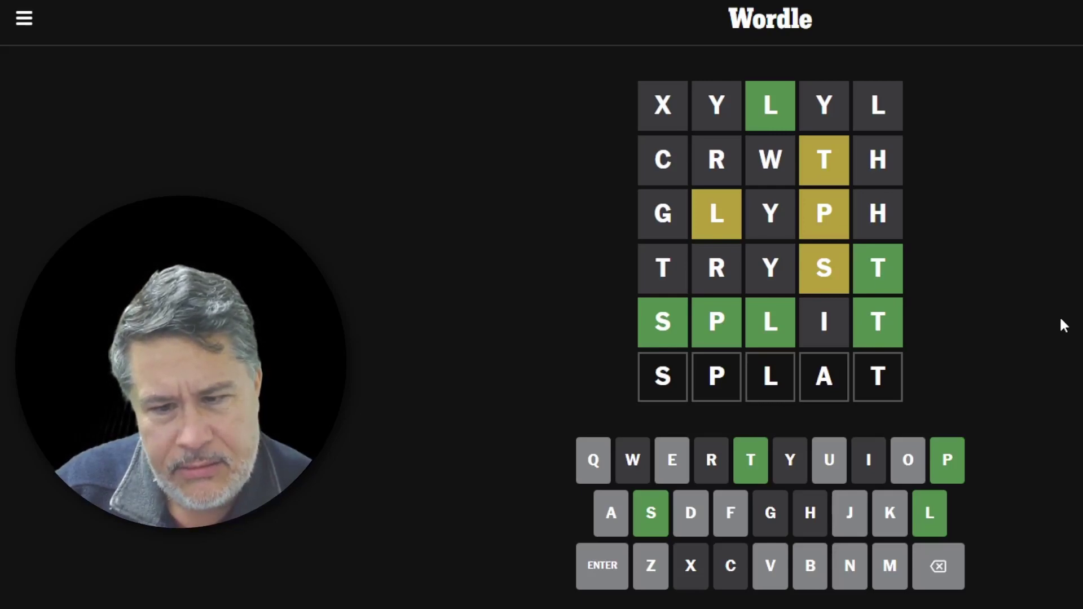
Step: Submit SPLAT as the final guess to win the puzzle
{"action": "key", "text": "Return"}
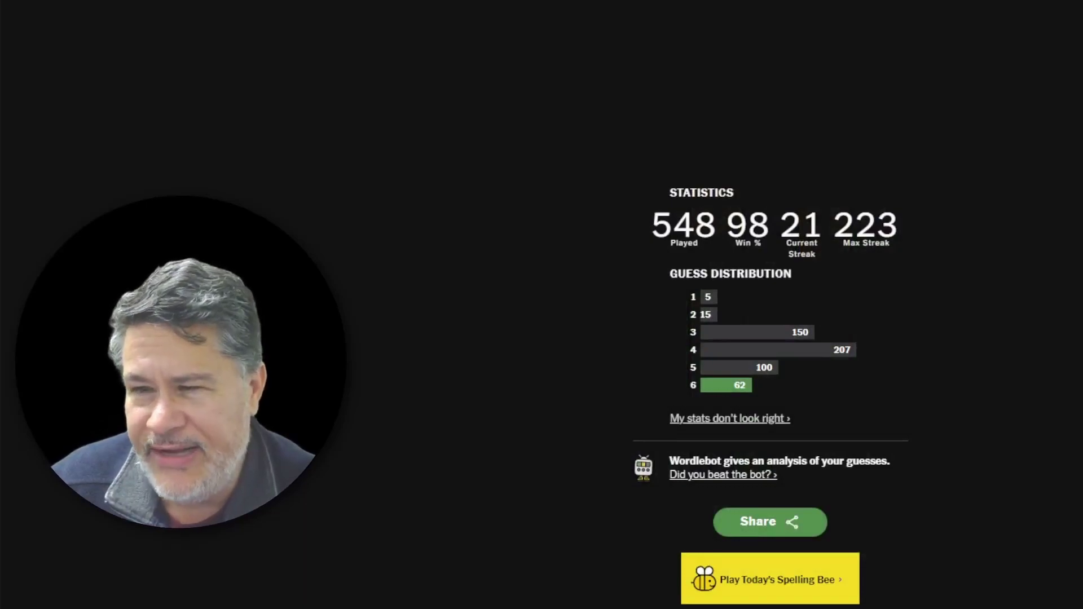
Step: Close the Statistics dialog with Escape to view the solved board
{"action": "key", "text": "Escape"}
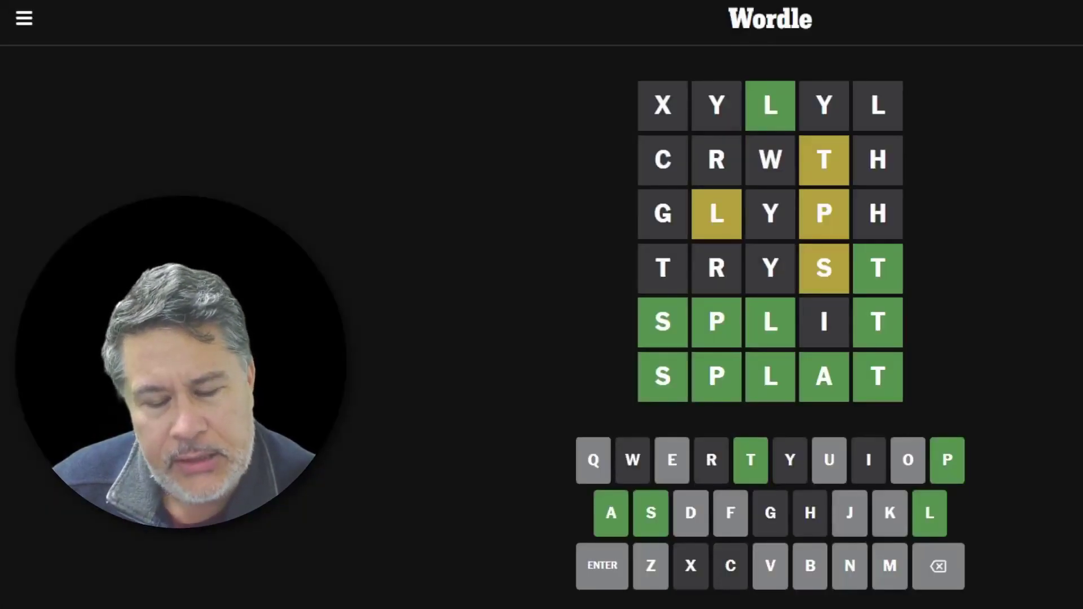